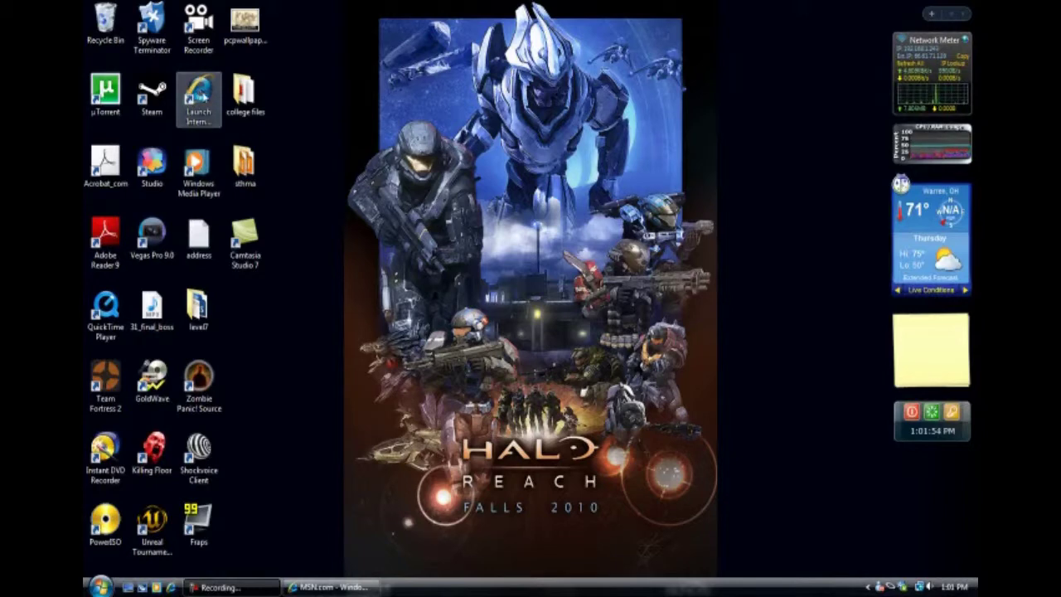
Bring Internet Explorer forward and navigate to levelvii.net/forums.
left_click(332, 587)
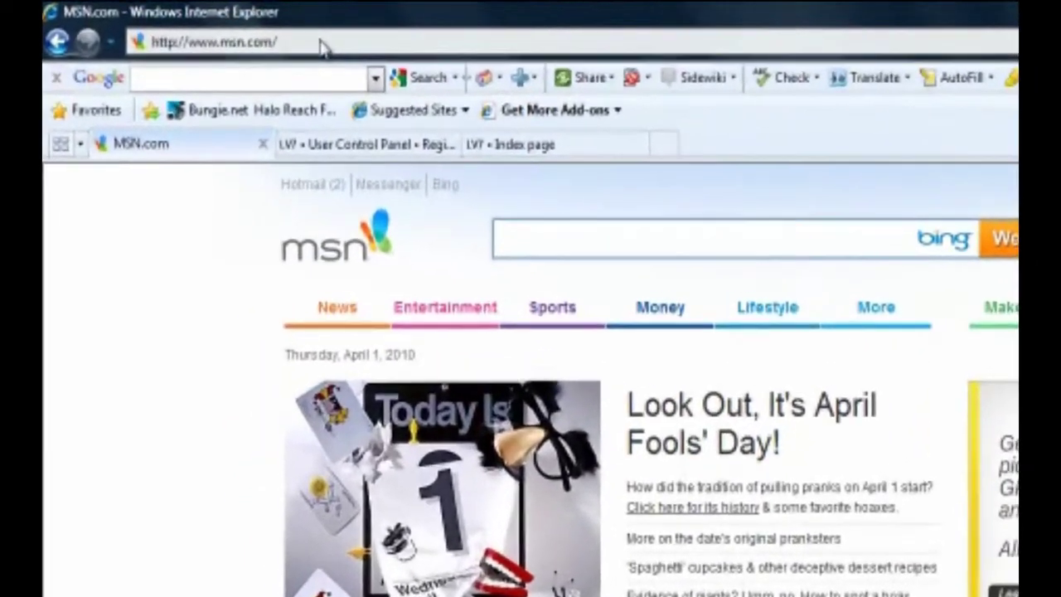
left_click(299, 38)
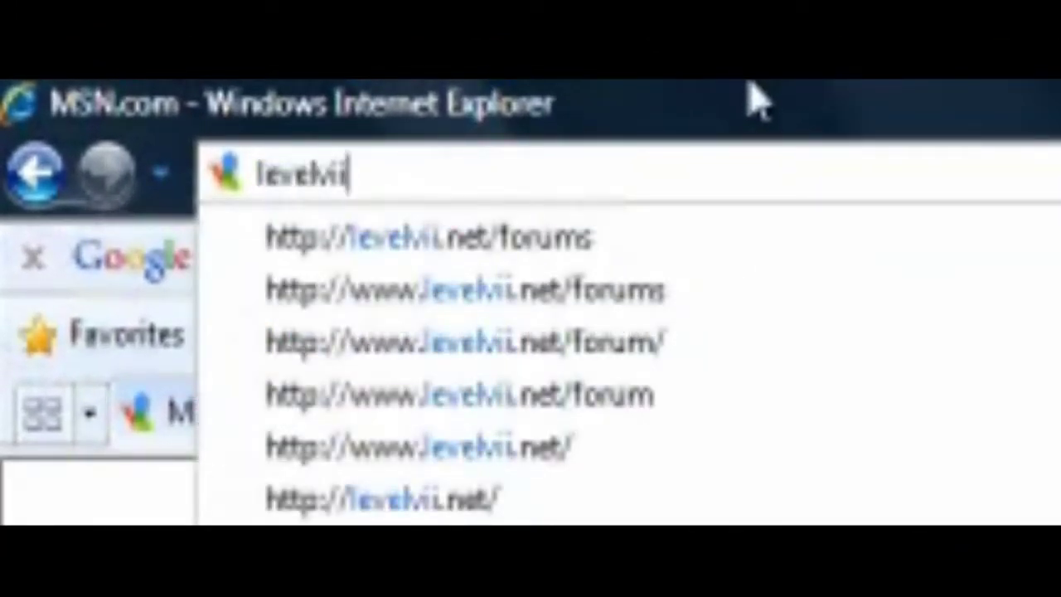
type(".c")
key("BackSpace")
key("BackSpace")
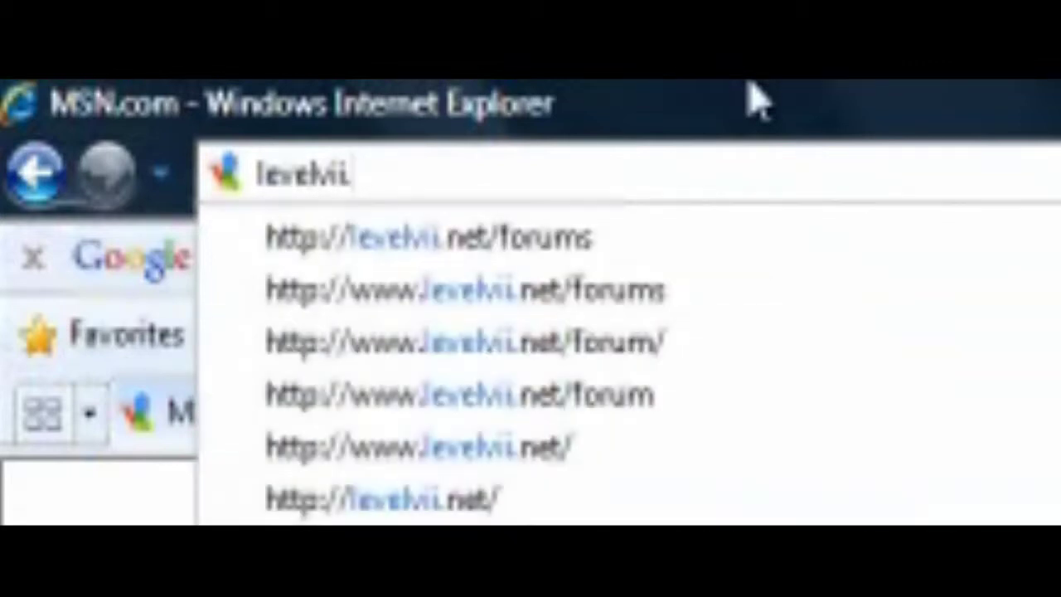
type("net/fo")
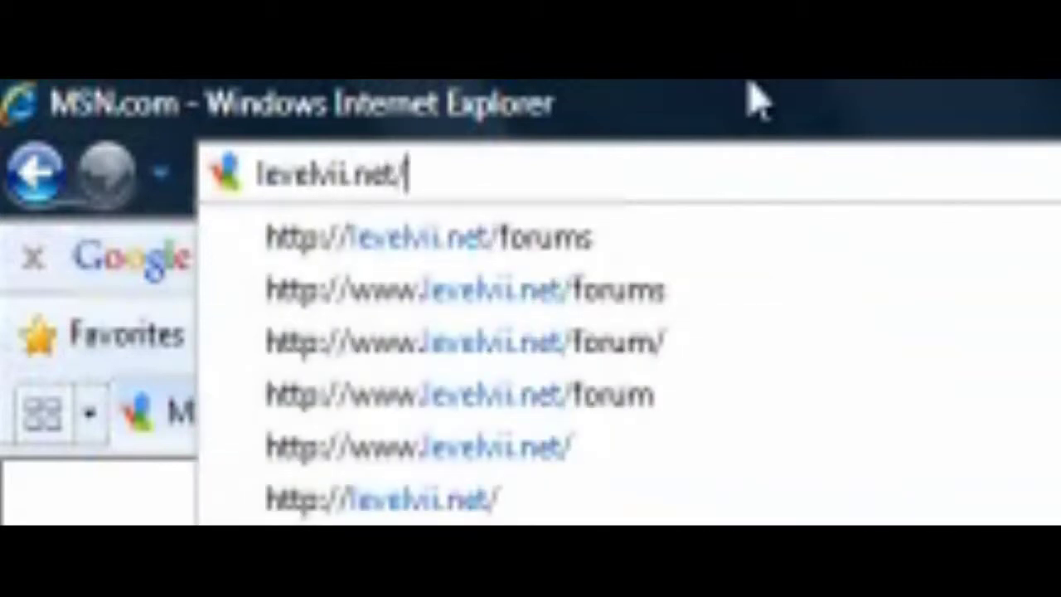
type("rums")
key("Return")
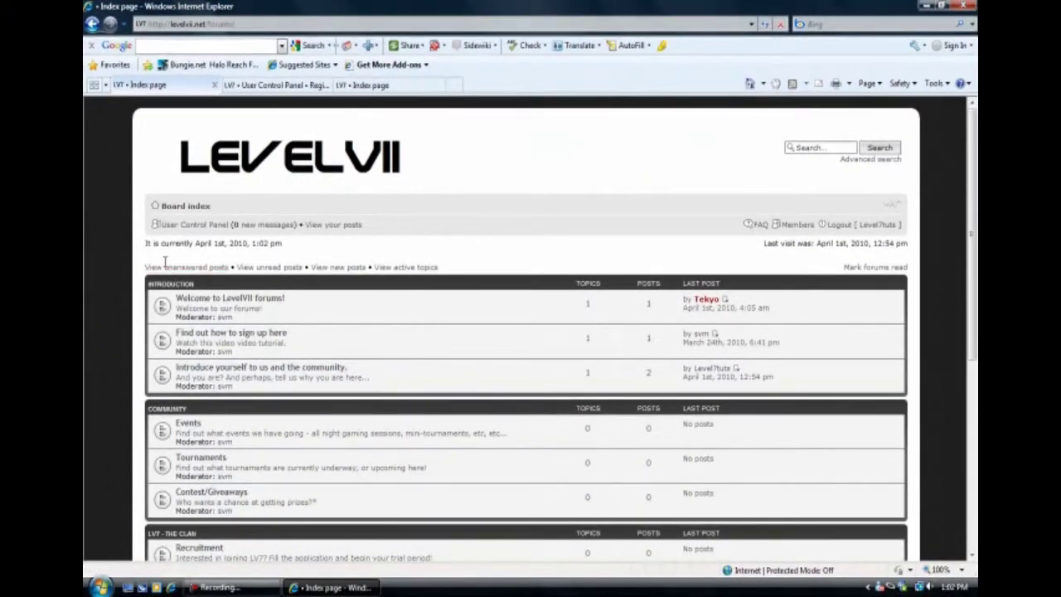
Scroll down through the Introduction, Community, Clan and Website sections, then back to the top.
scroll(187, 286, "down", 3)
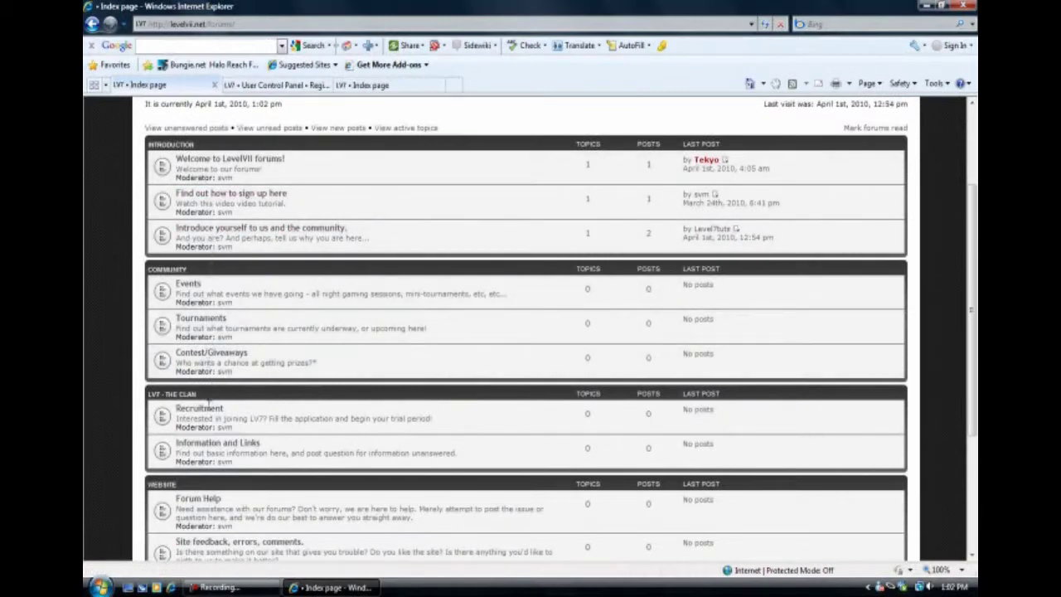
scroll(219, 502, "down", 3)
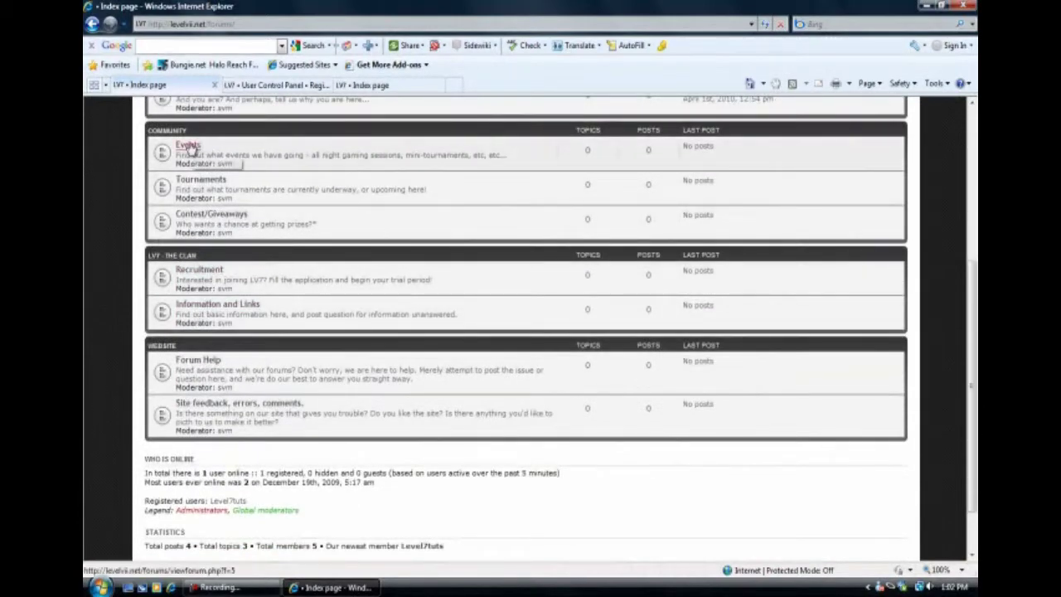
scroll(85, 213, "up", 6)
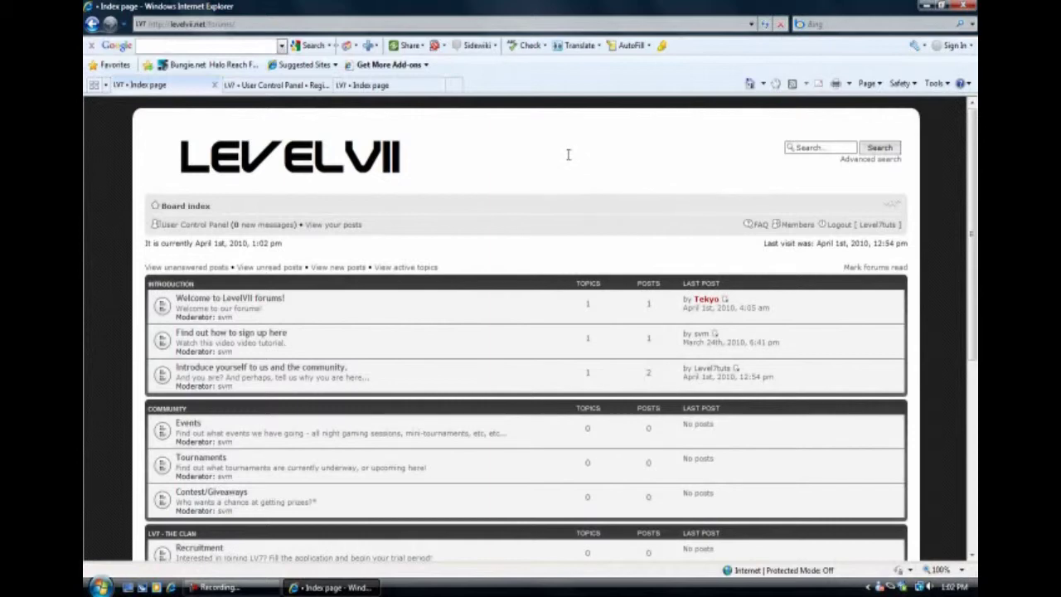
Log out, return to the index, and agree to the board terms for registration.
left_click(839, 224)
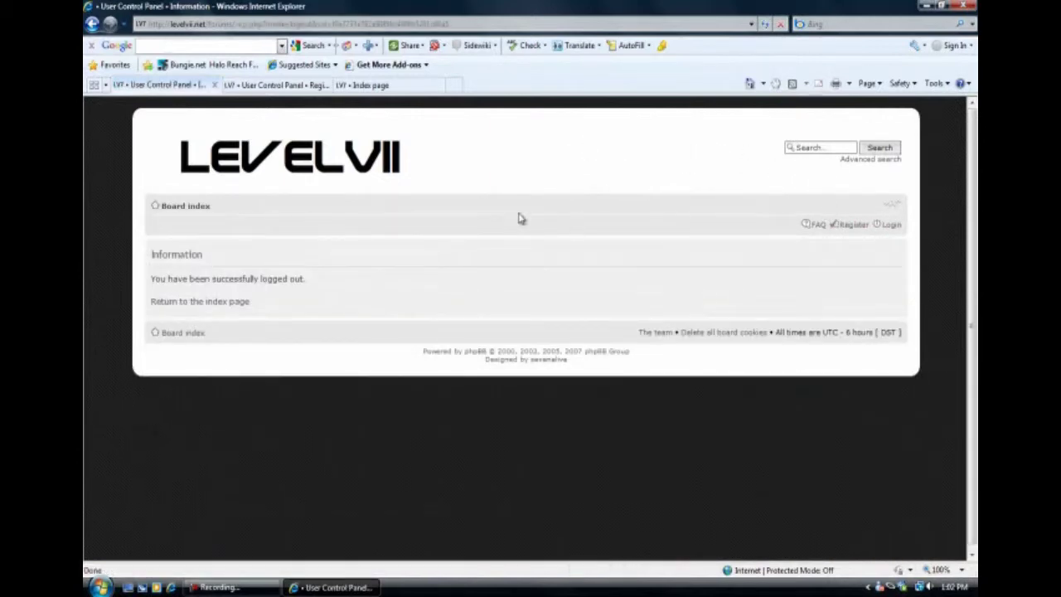
left_click(227, 303)
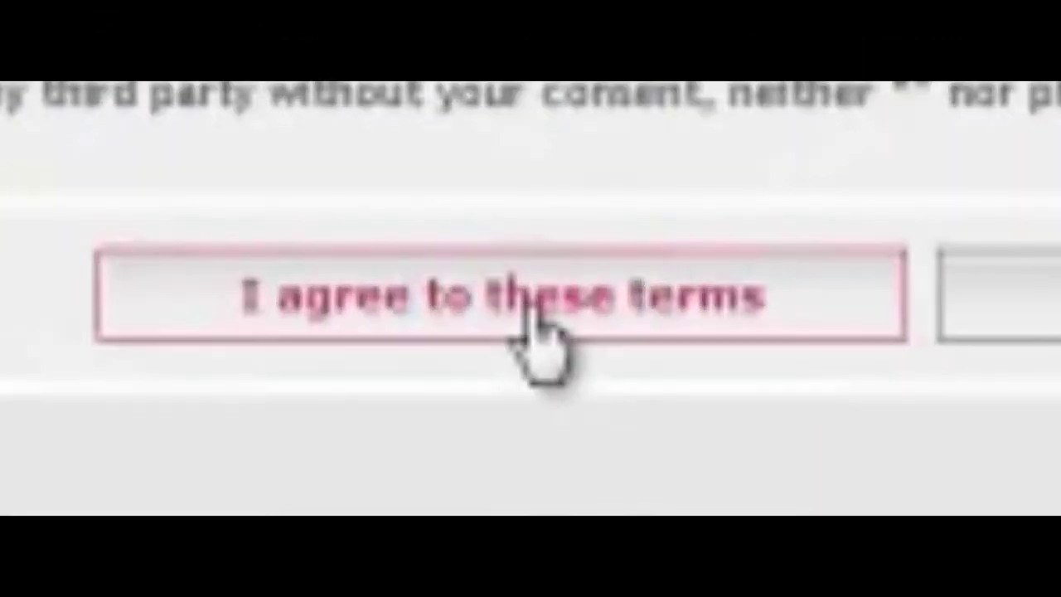
left_click(539, 328)
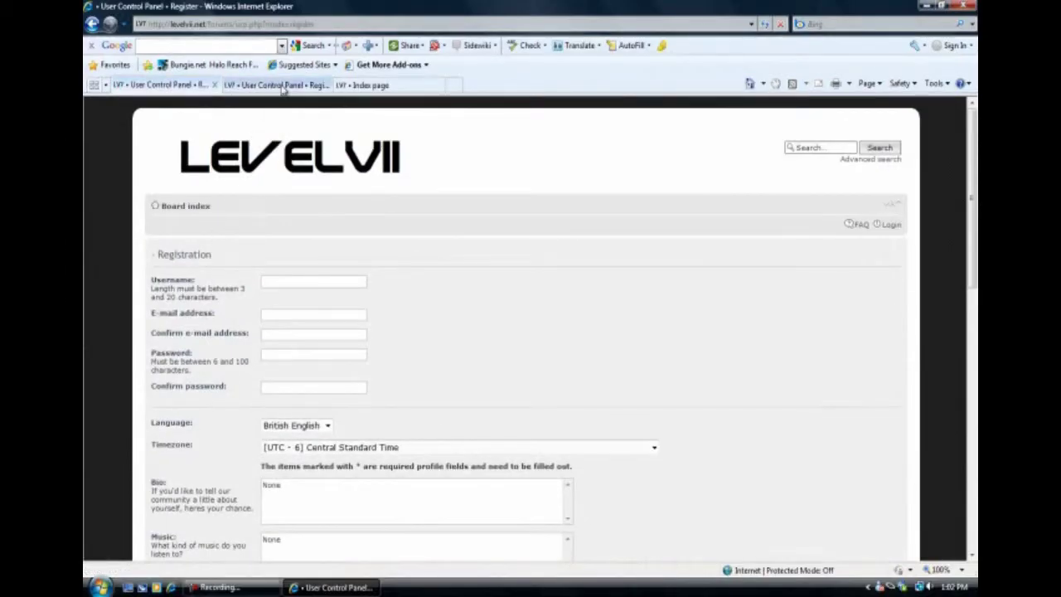
Switch to the pre-filled registration tab, keep British English as language, and scroll down the form.
left_click(277, 86)
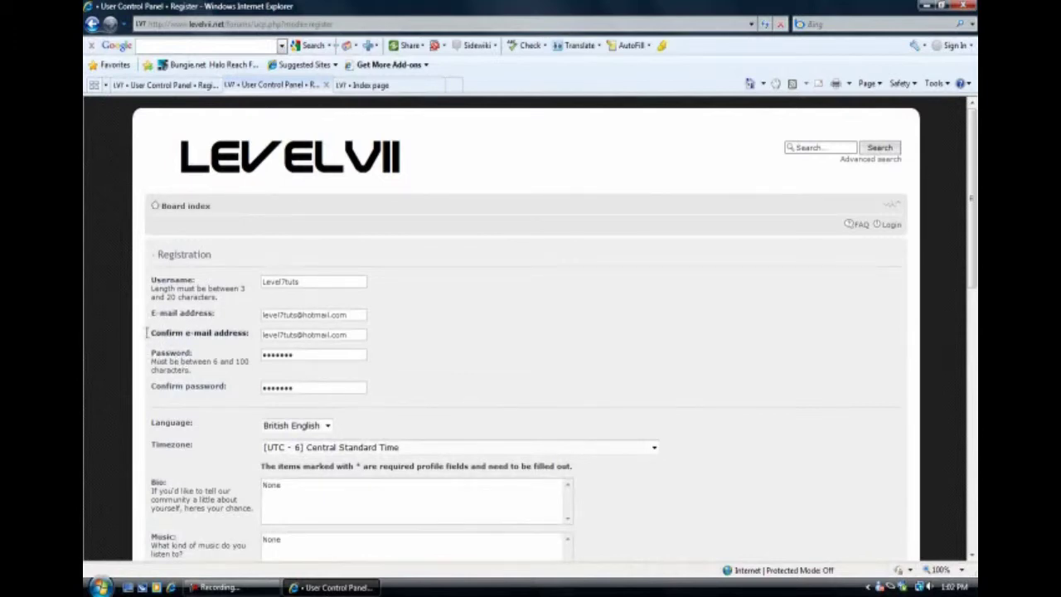
scroll(146, 332, "down", 3)
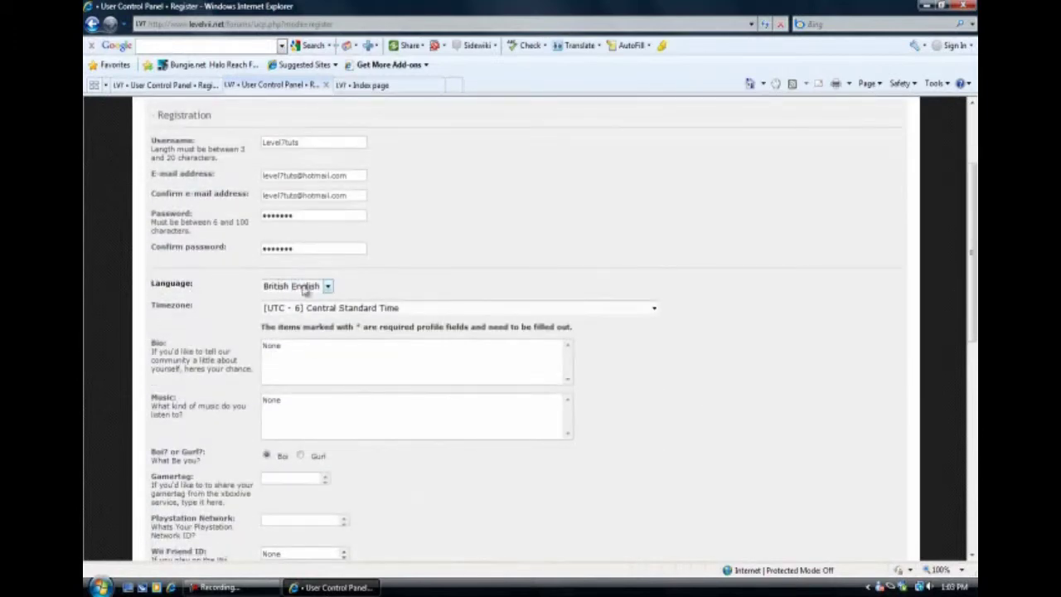
left_click(328, 286)
left_click(294, 299)
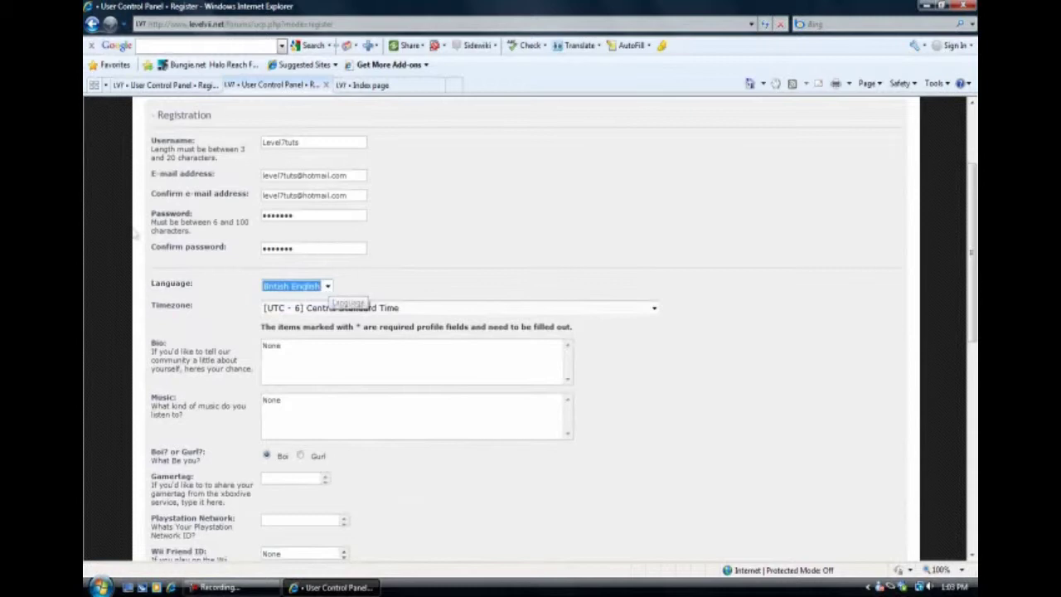
scroll(240, 303, "down", 3)
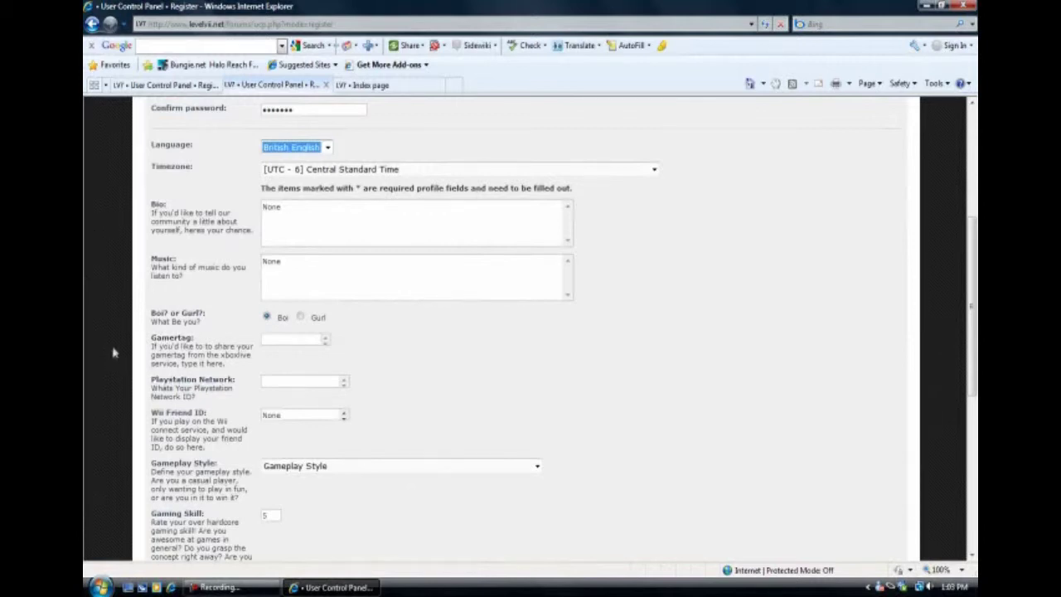
scroll(116, 350, "down", 2)
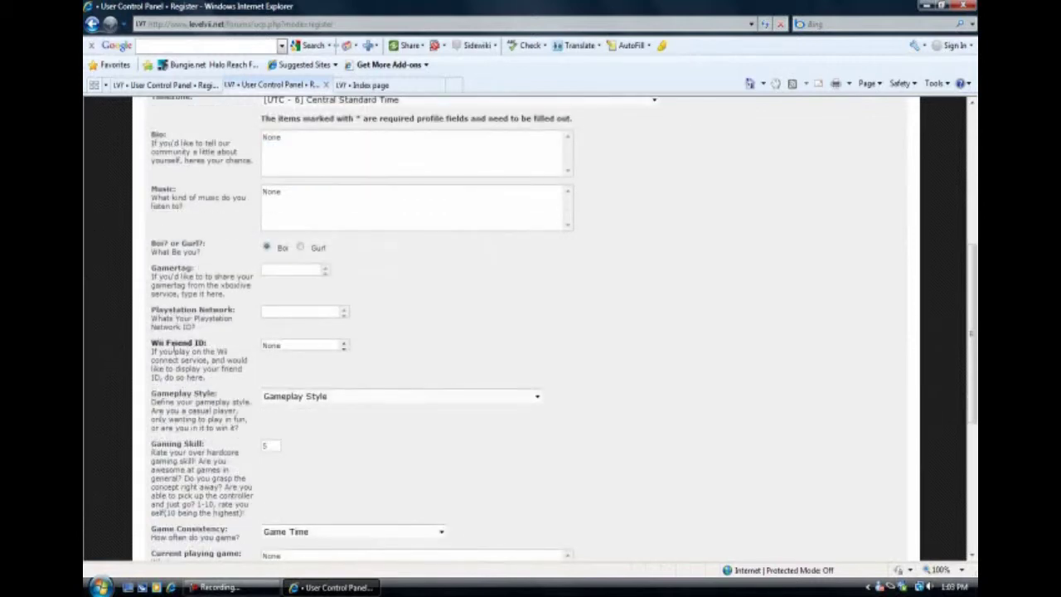
scroll(166, 353, "down", 2)
scroll(158, 250, "down", 4)
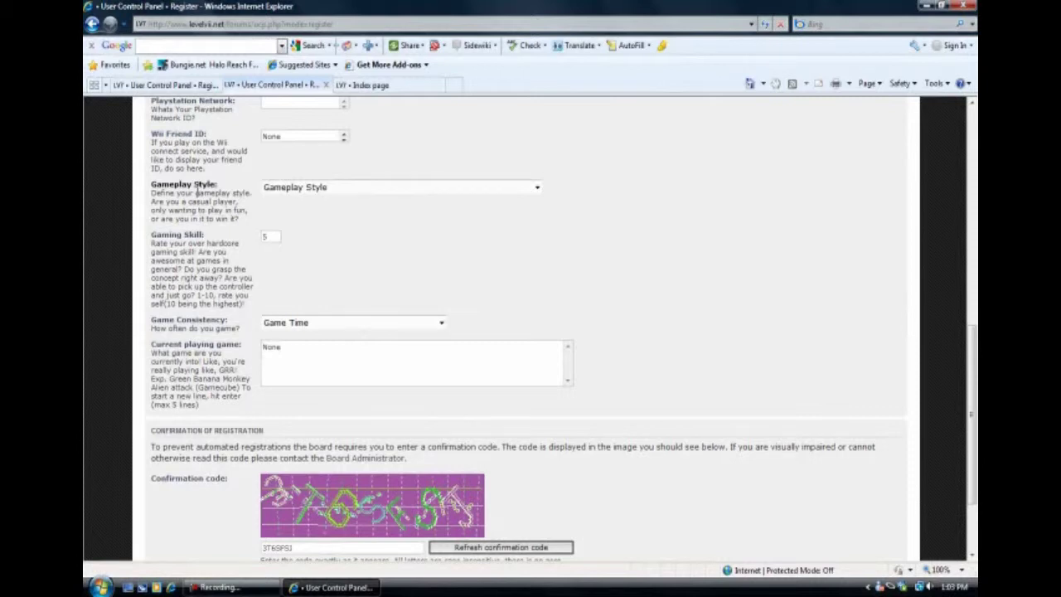
Set gameplay style Casual, gaming skill 5, consistency 'Every other day', and clear the None current-game placeholder.
left_click(298, 190)
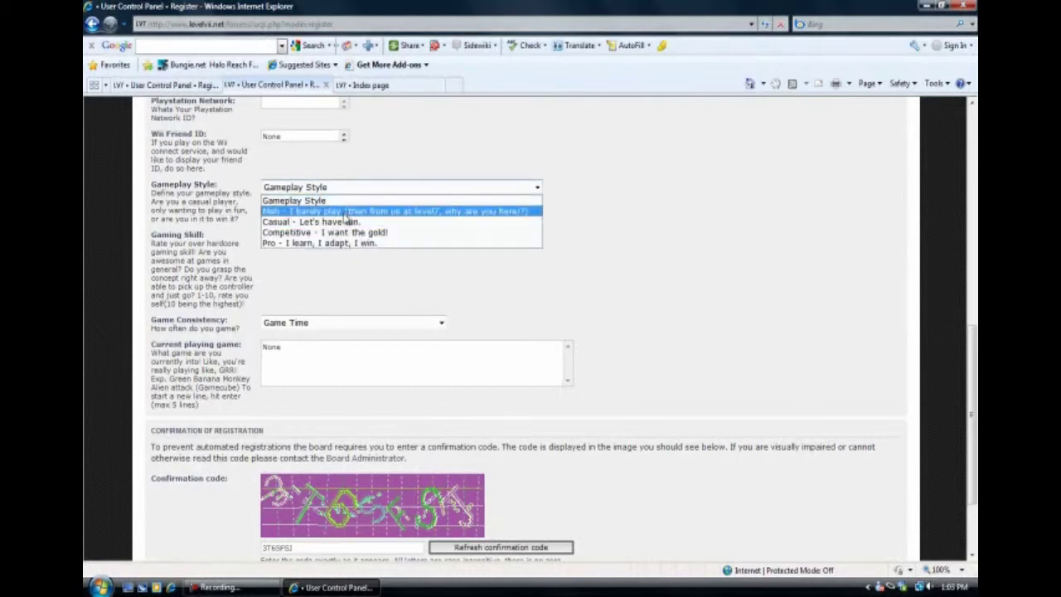
left_click(318, 222)
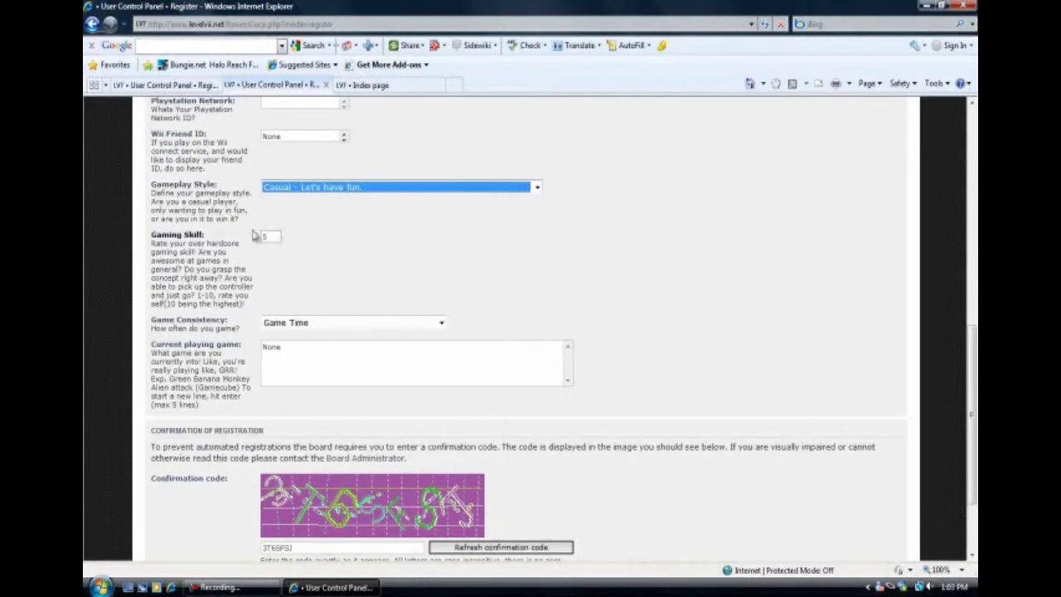
left_click(265, 235)
type("5")
left_click(303, 324)
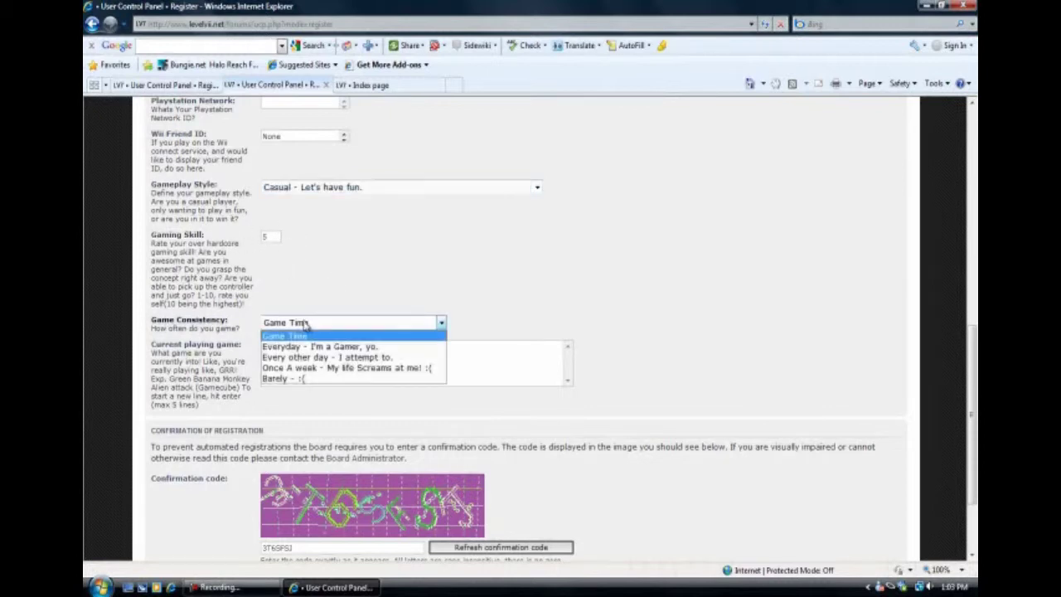
left_click(332, 357)
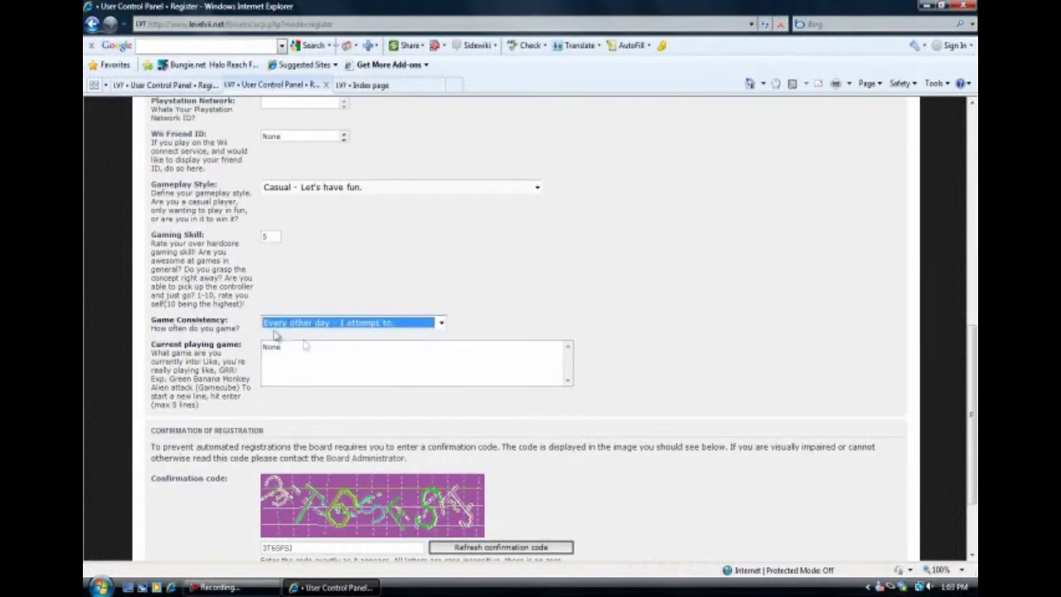
double_click(314, 358)
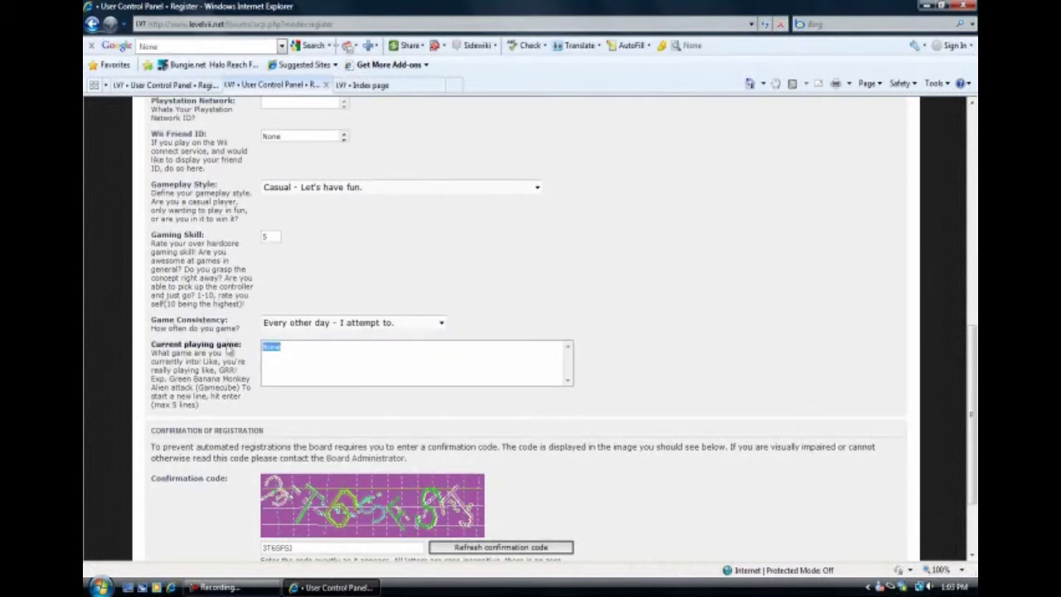
key("BackSpace")
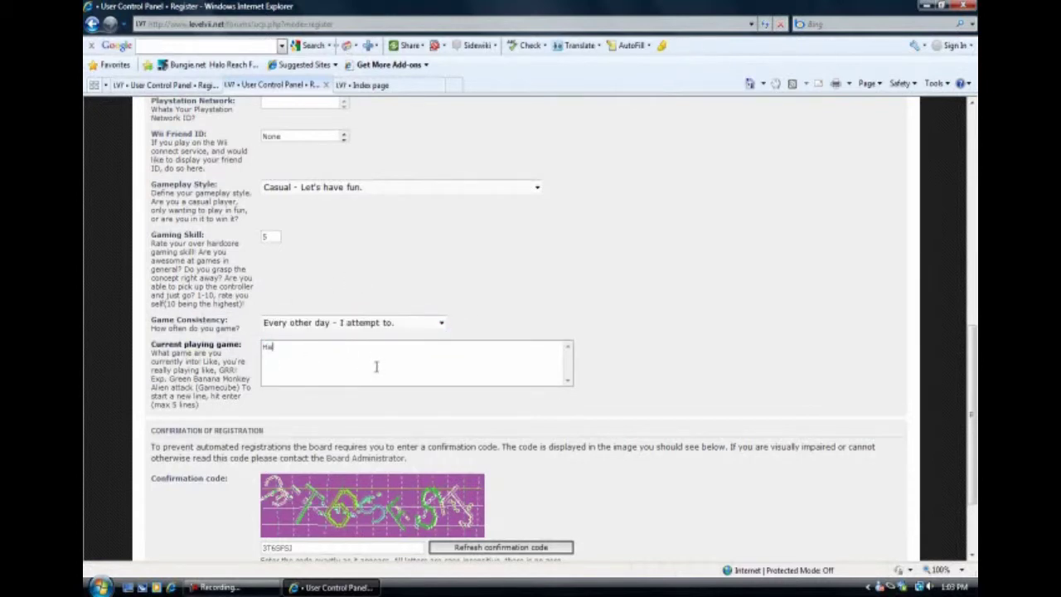
scroll(273, 385, "down", 3)
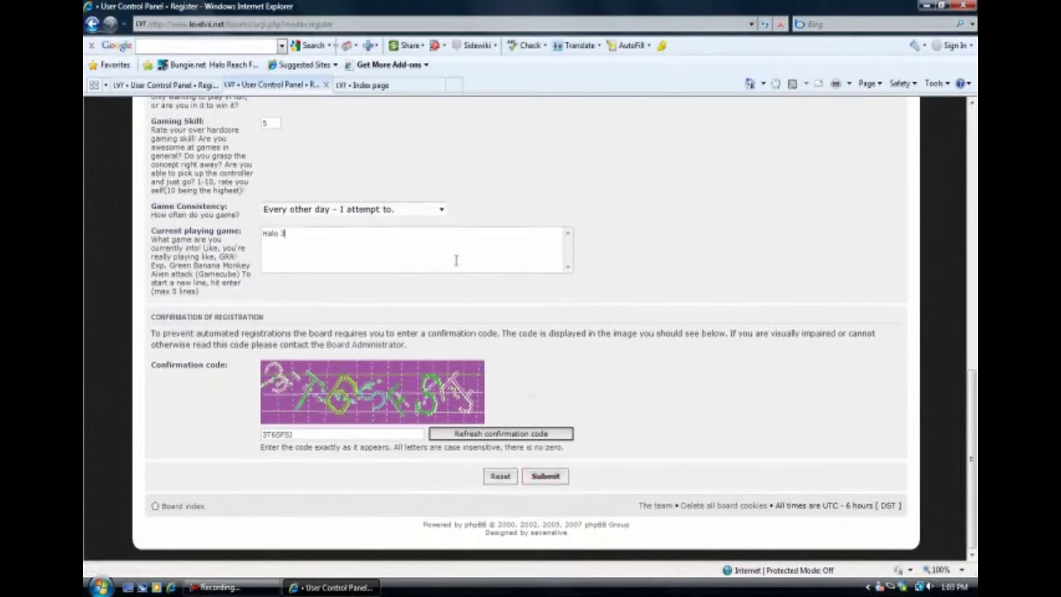
Log in using the saved username suggestion and decline saving the password in AutoComplete.
left_click(382, 87)
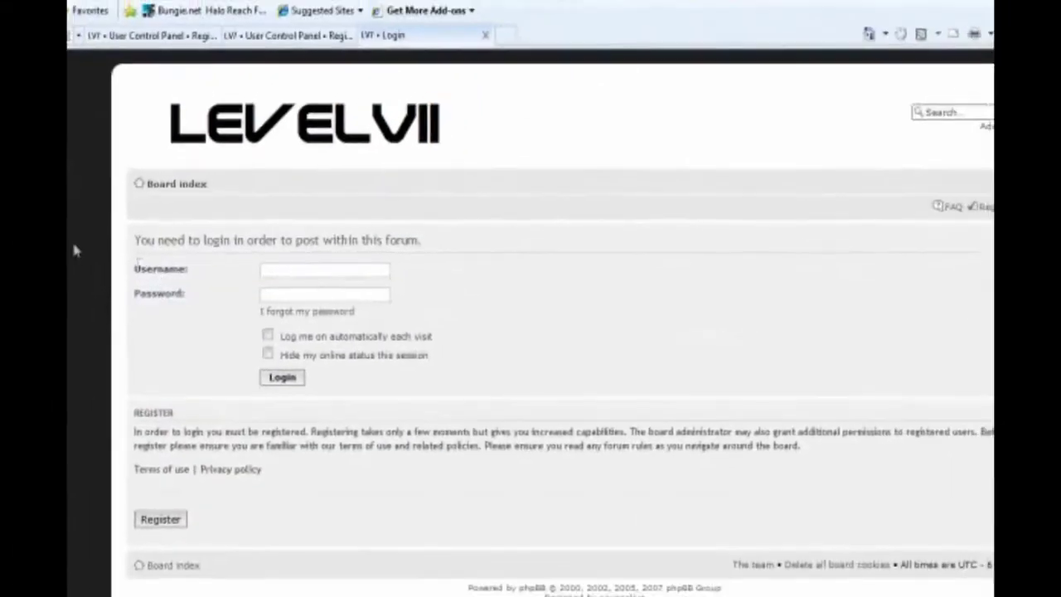
left_click(287, 275)
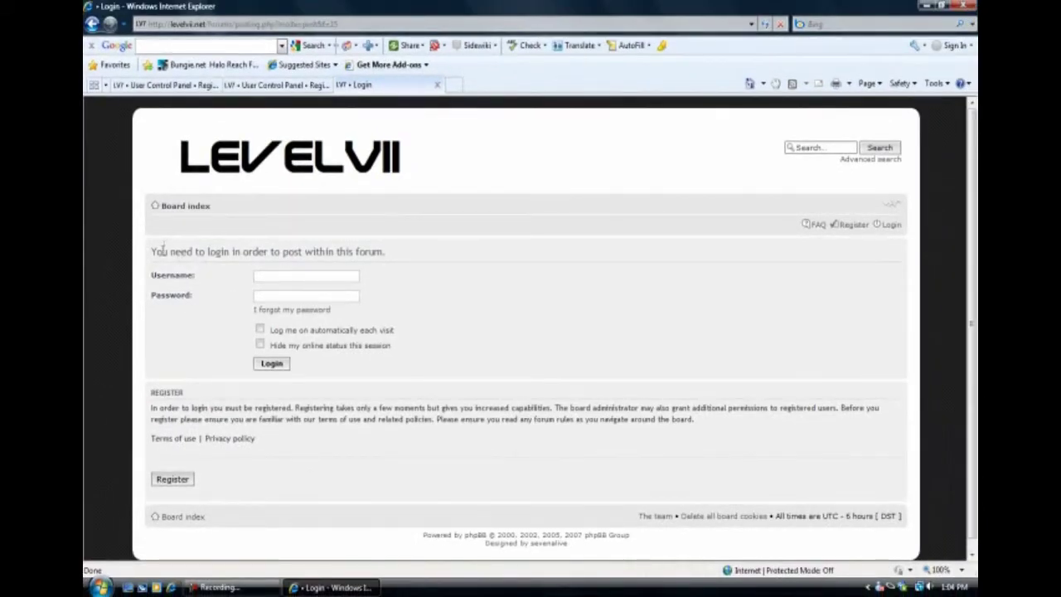
left_click(305, 274)
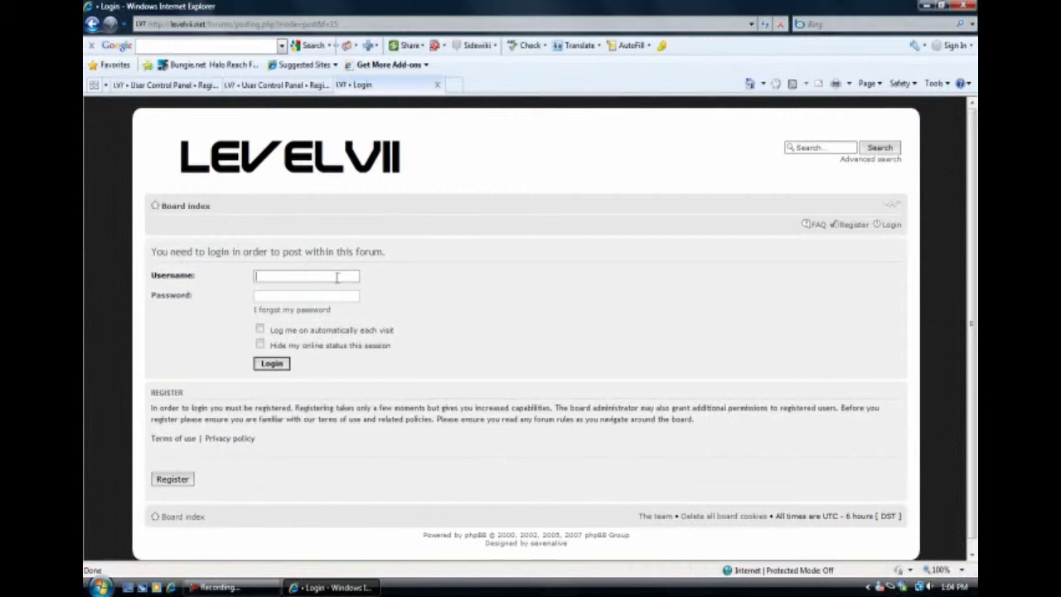
type("Level")
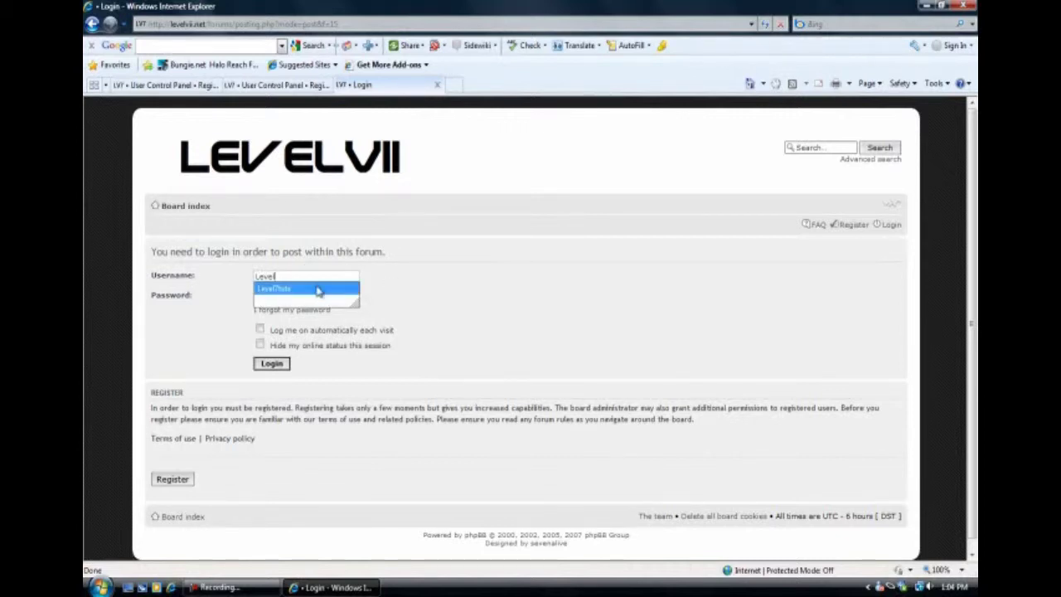
left_click(320, 288)
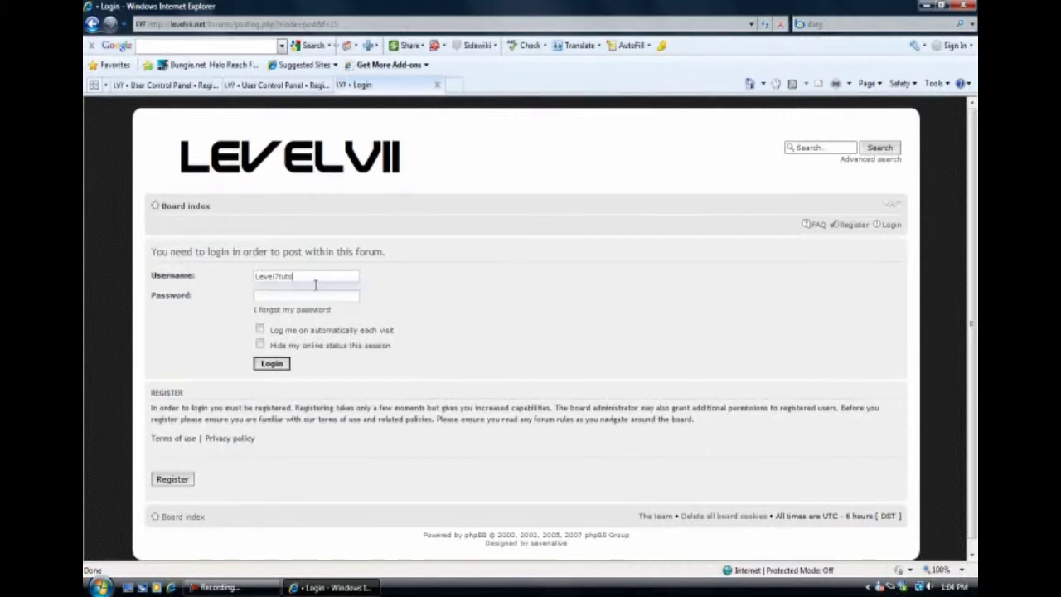
left_click(291, 297)
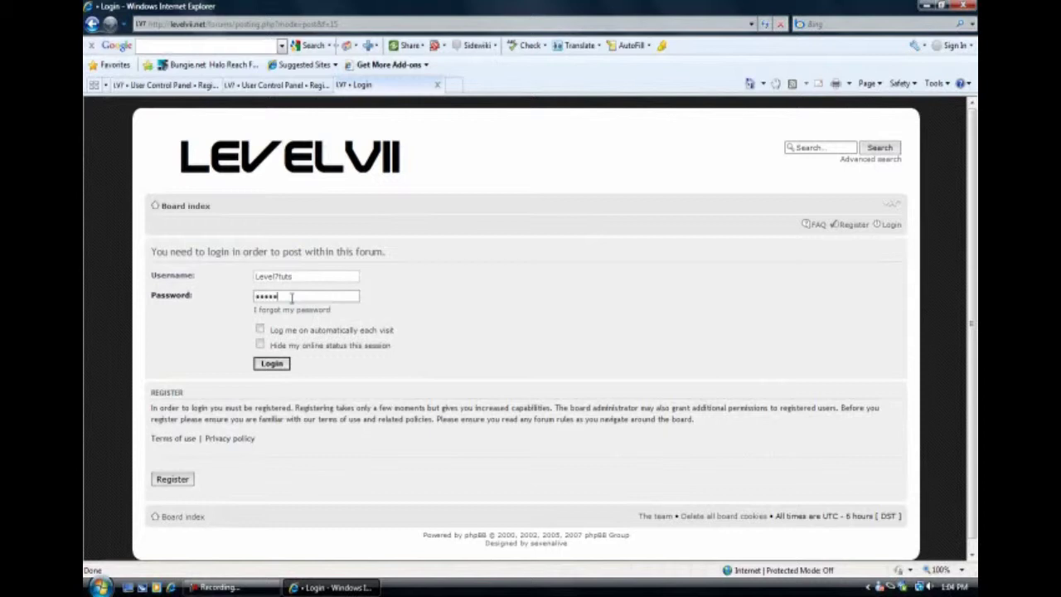
left_click(272, 363)
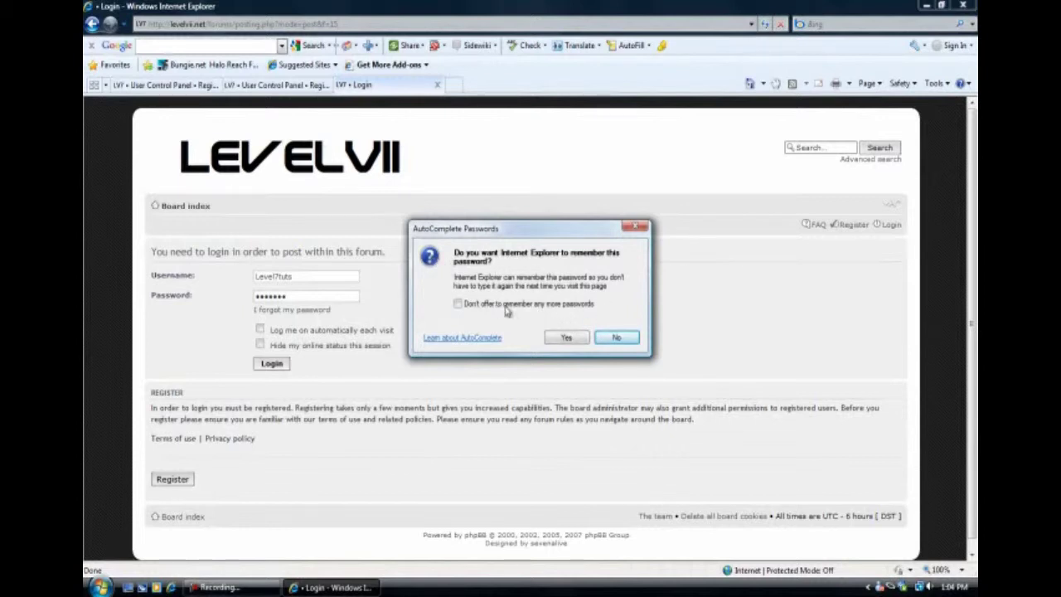
left_click(617, 337)
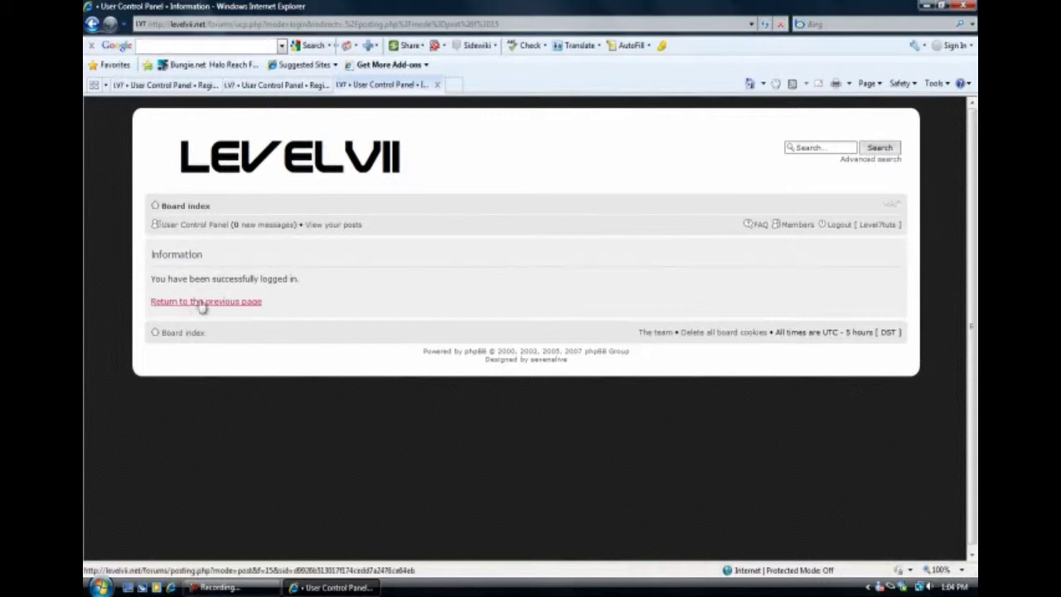
left_click(184, 301)
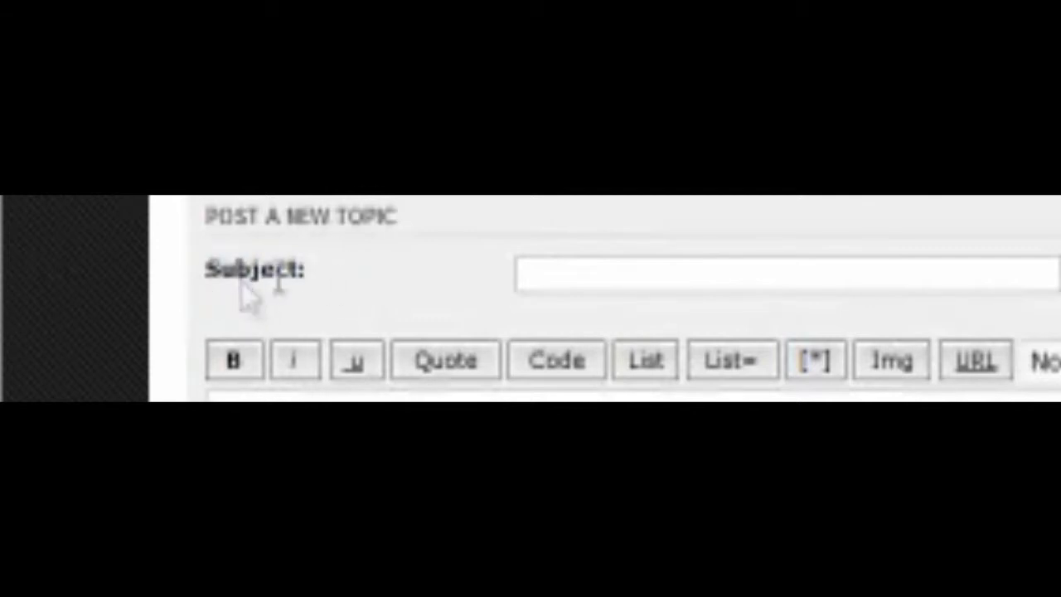
Enter subject 'Testing again' and message 'Testing purposes once again'.
left_click(770, 274)
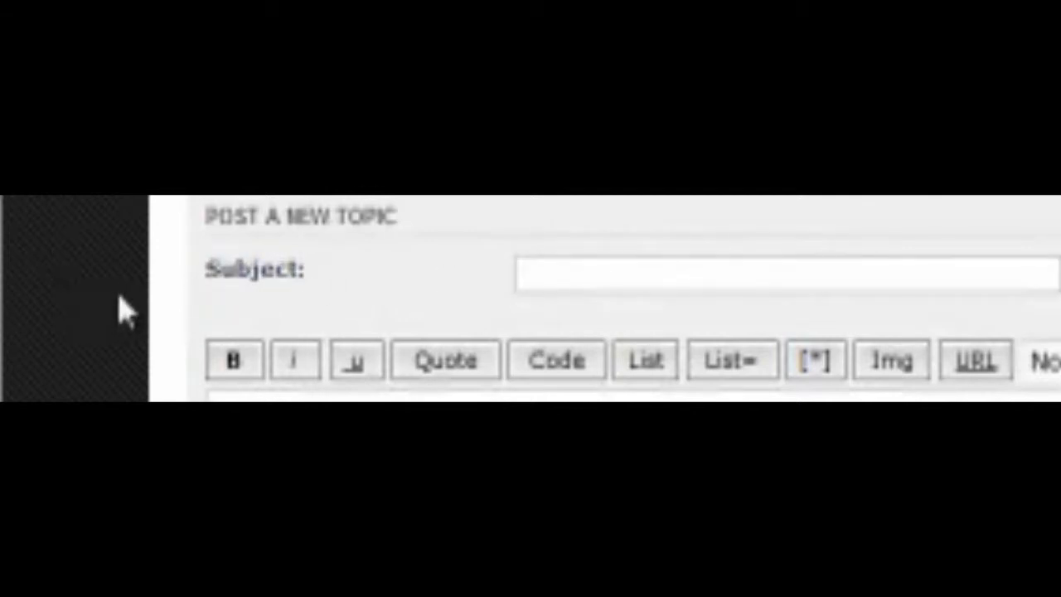
type("Testing ")
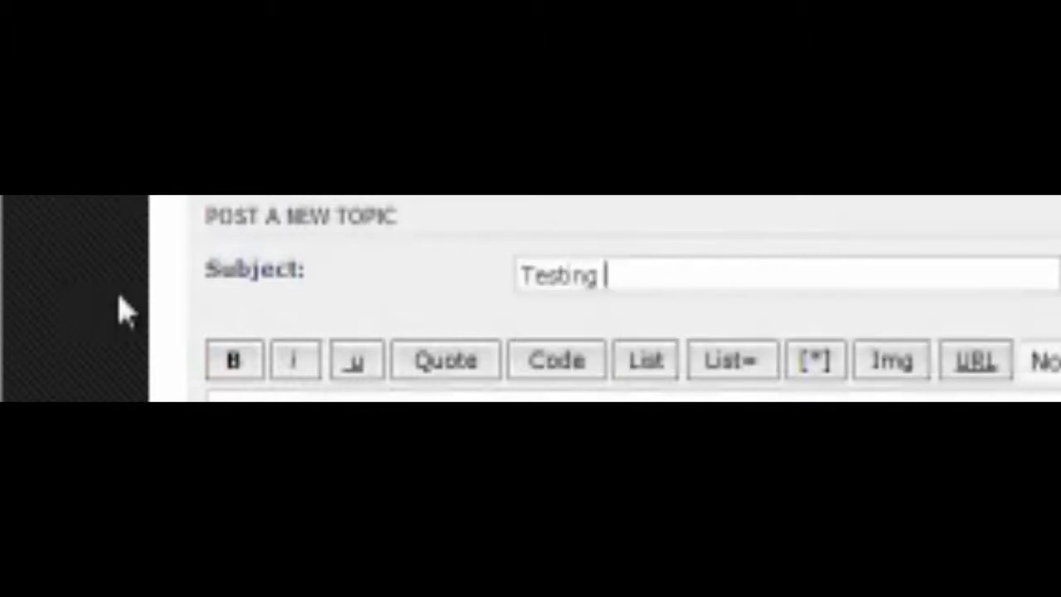
type("again")
key("Tab")
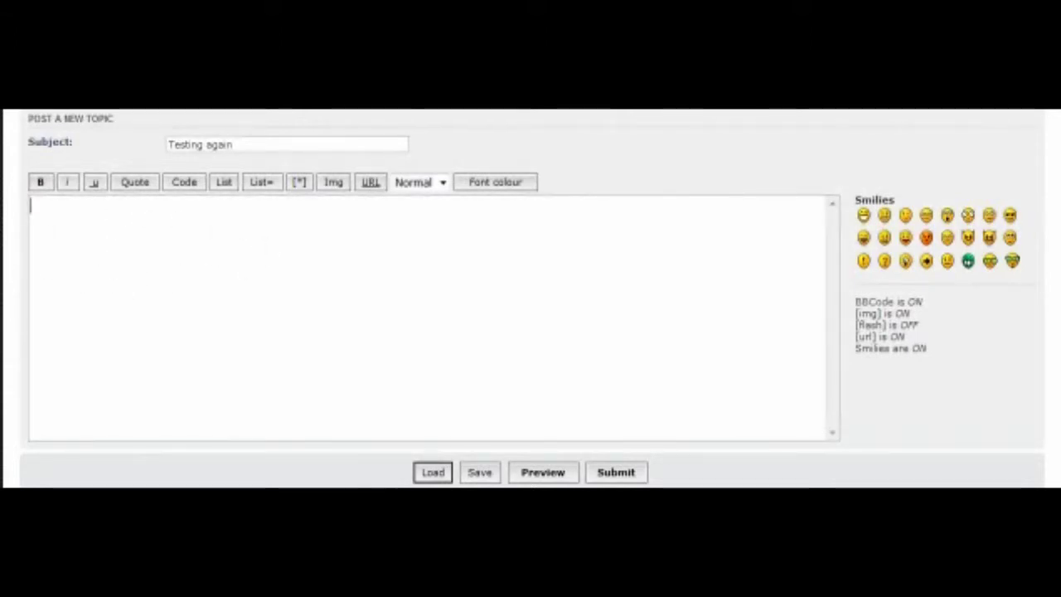
type("So")
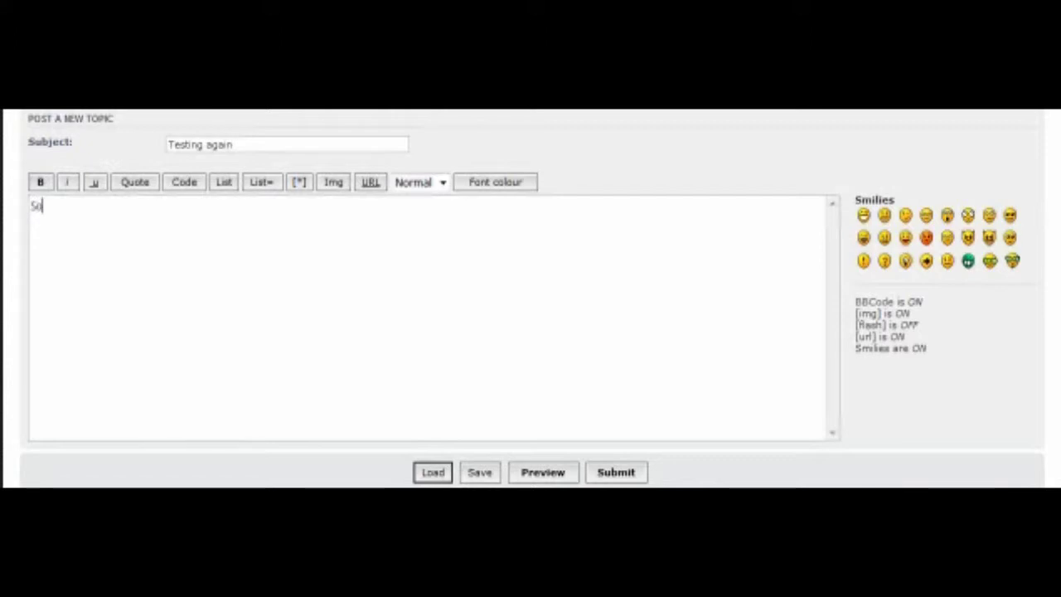
key("BackSpace")
key("BackSpace")
type("Testing purposes ")
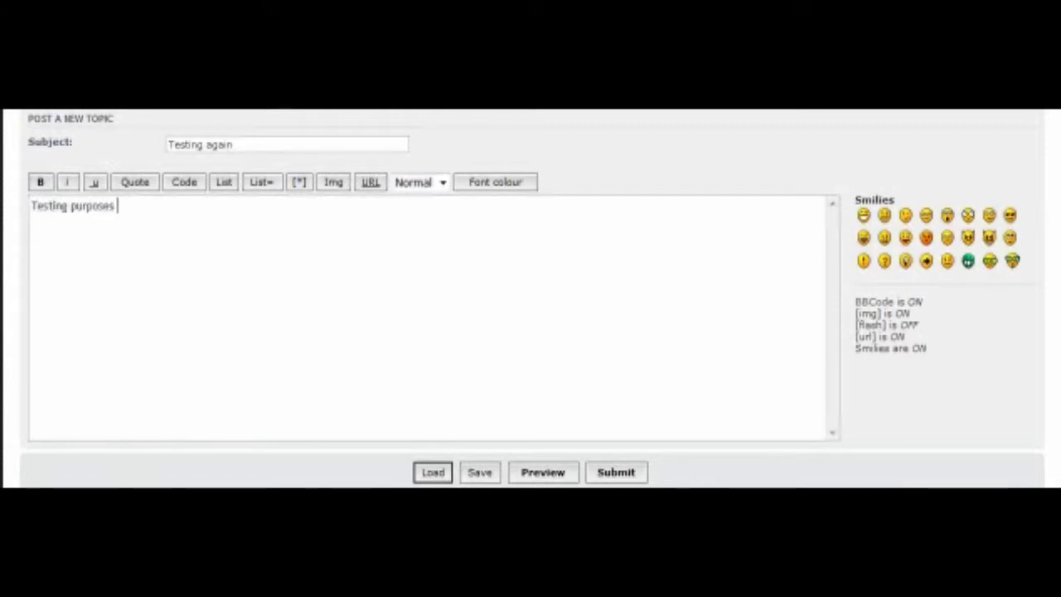
type("once again")
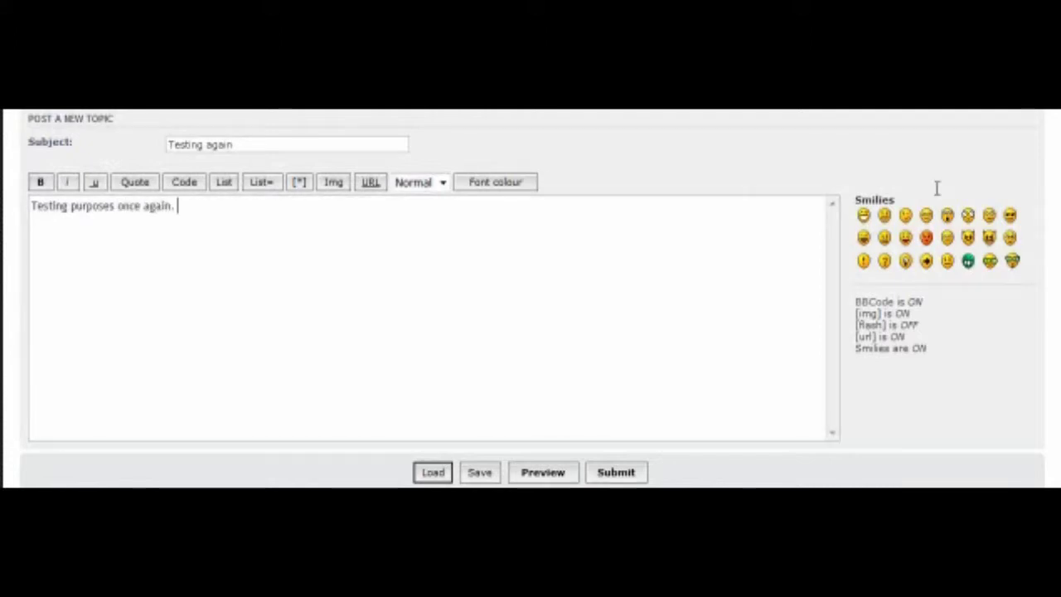
Append the :lol: and :D smilies to the message and show the attachment options.
left_click(864, 238)
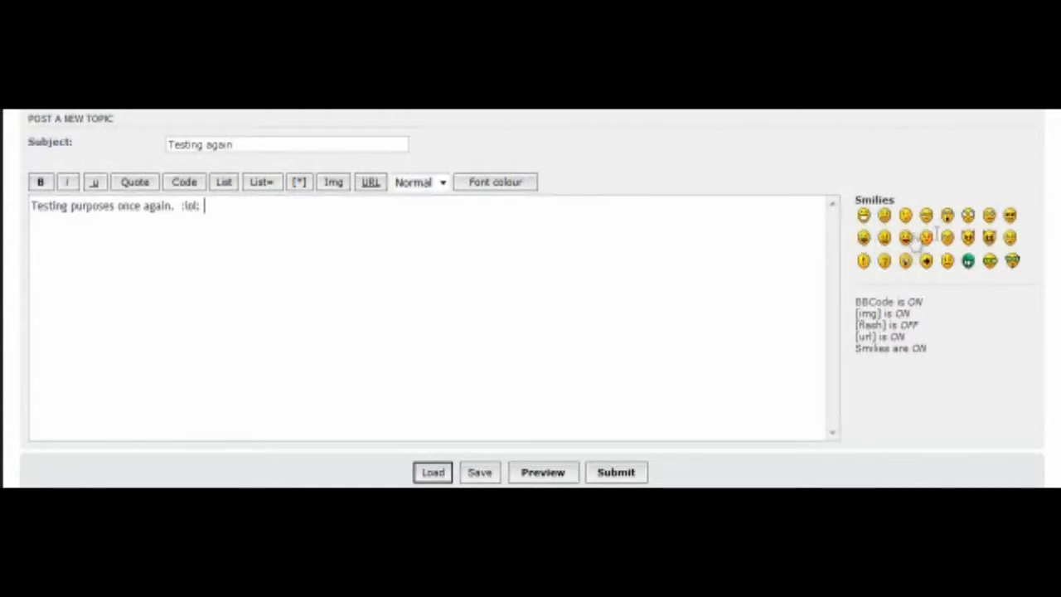
left_click(863, 217)
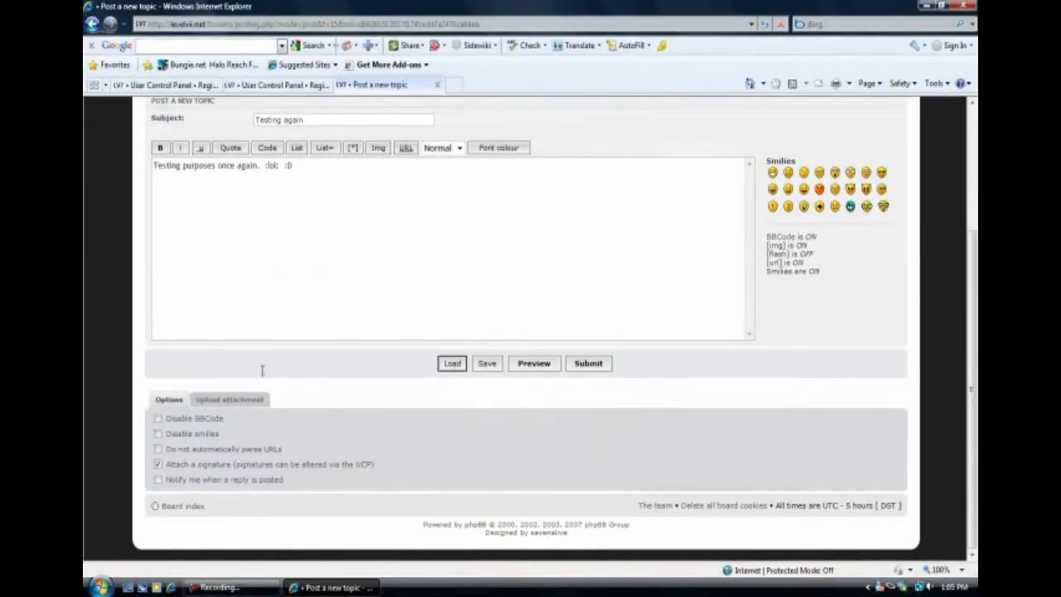
left_click(229, 400)
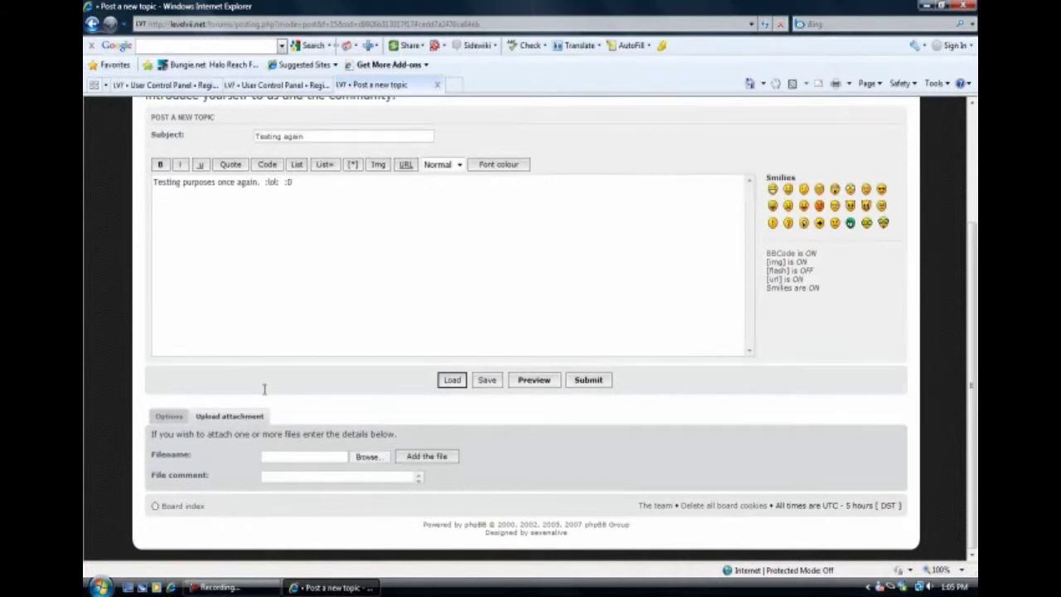
Submit the 'Testing again' topic and view the posted message.
left_click(345, 205)
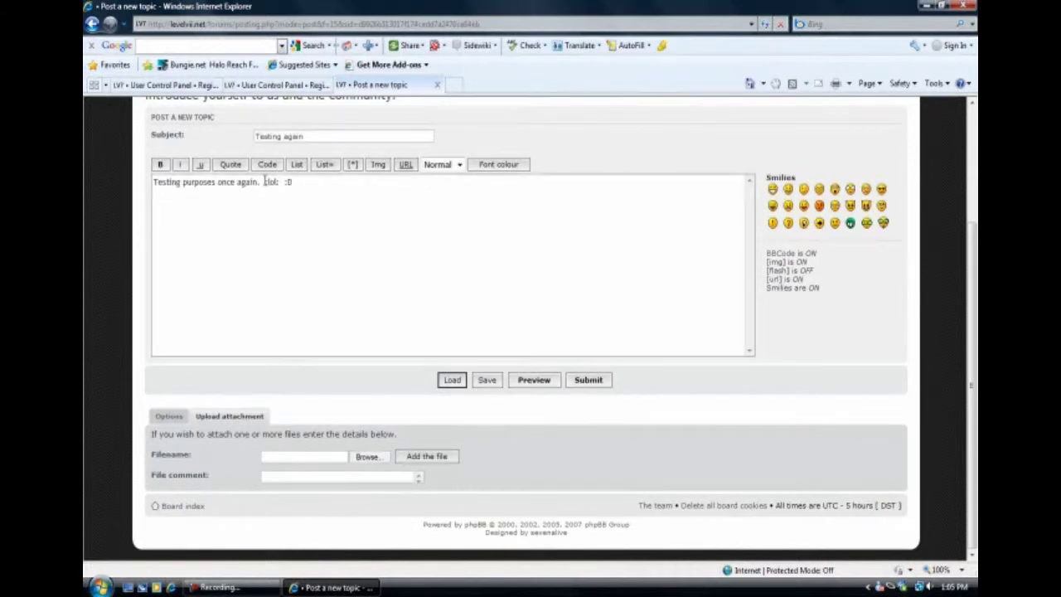
left_click(591, 384)
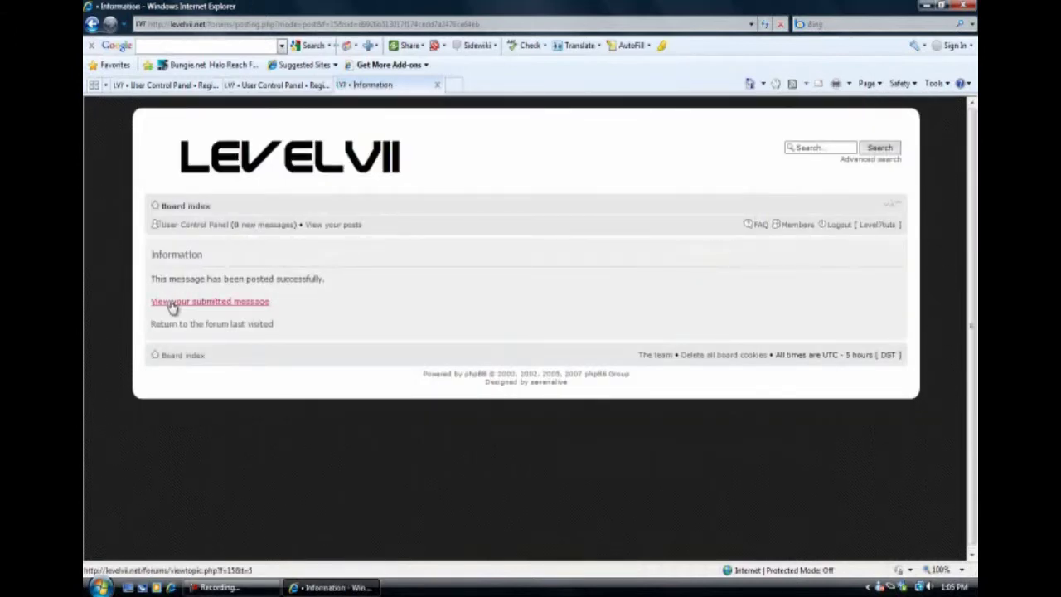
left_click(173, 306)
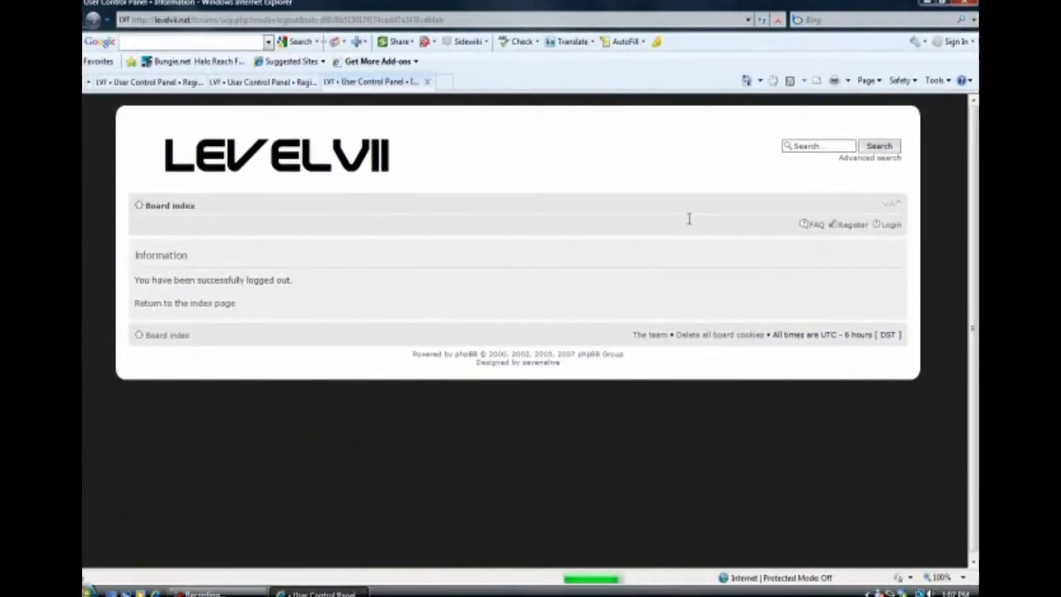
From the index, go to Login, choose 'I forgot my password', and click into Username and E-mail.
left_click(216, 302)
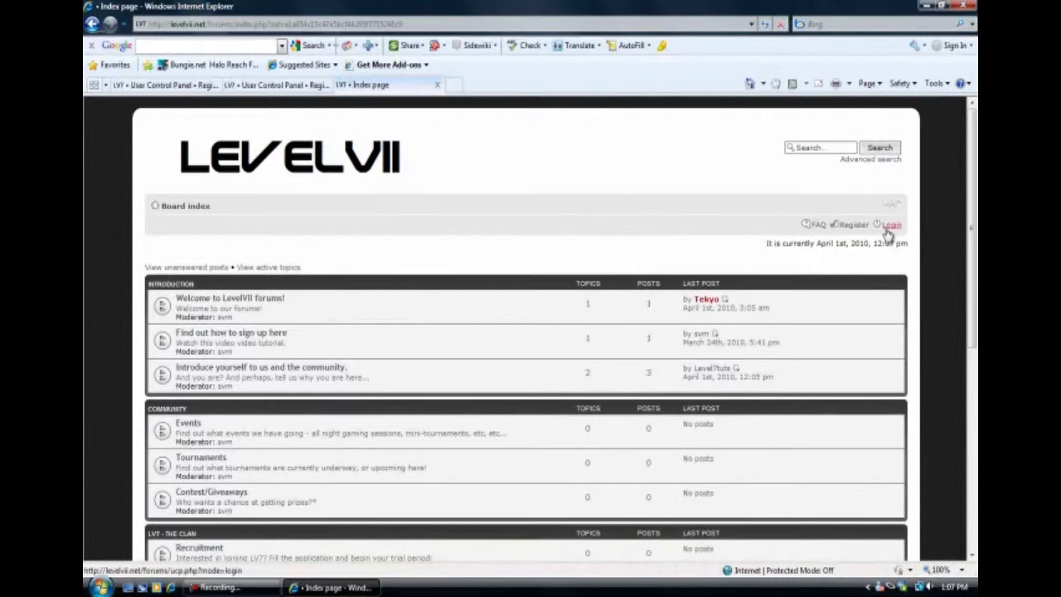
left_click(892, 224)
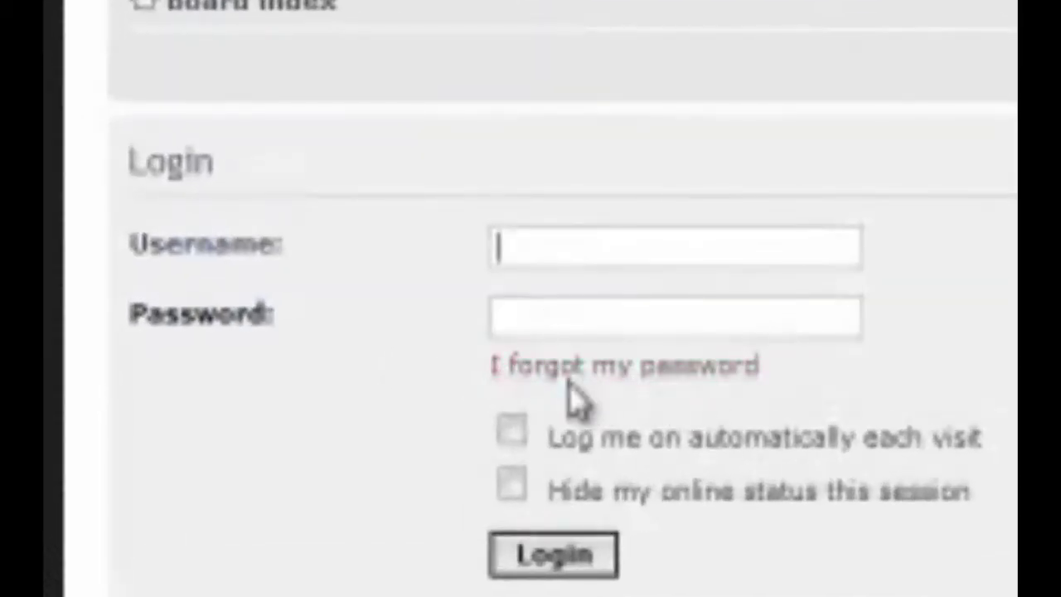
left_click(581, 368)
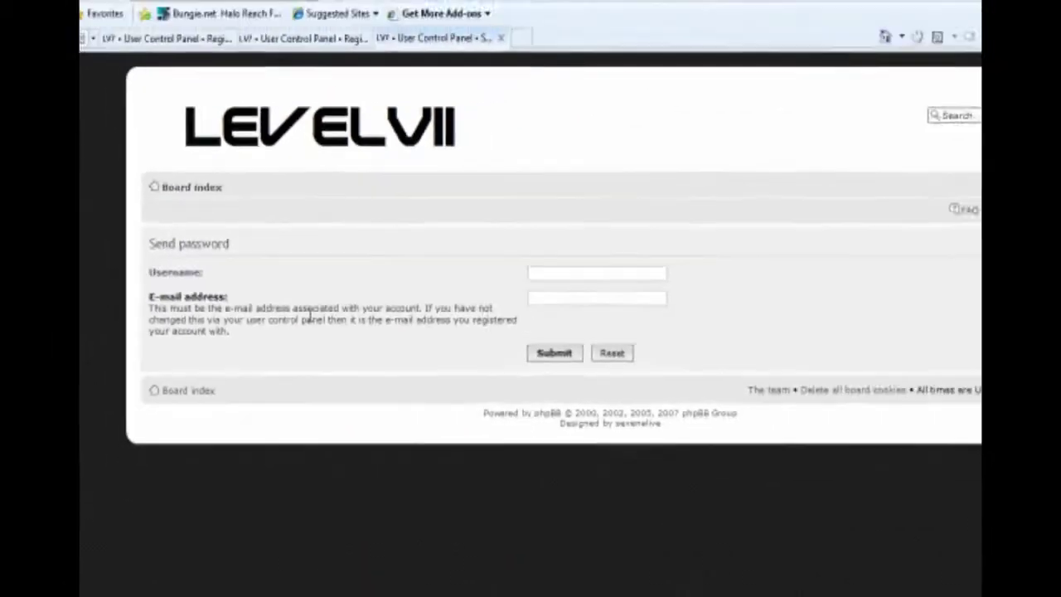
left_click(572, 272)
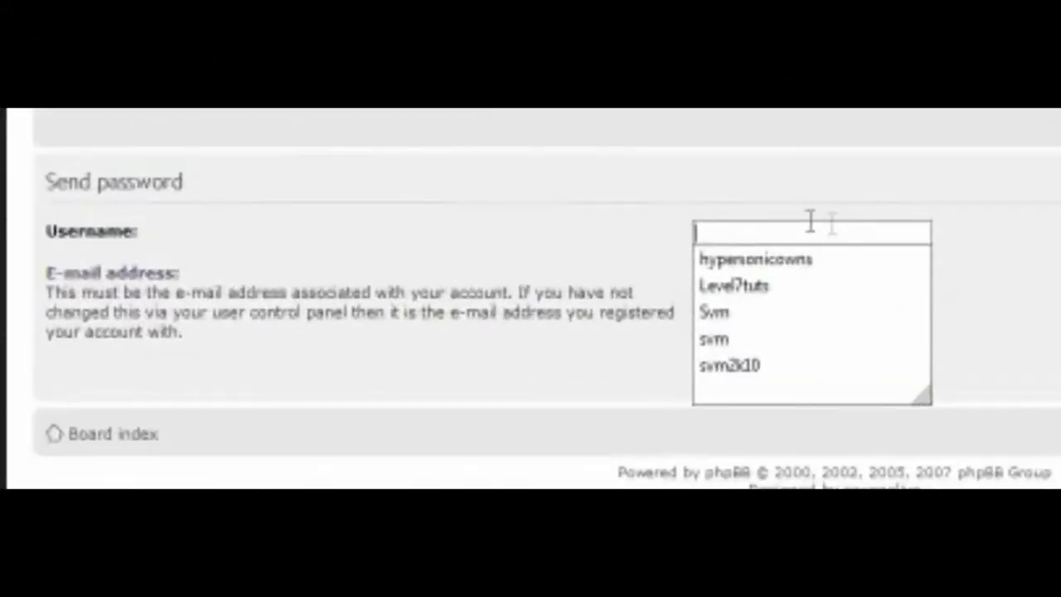
left_click(906, 275)
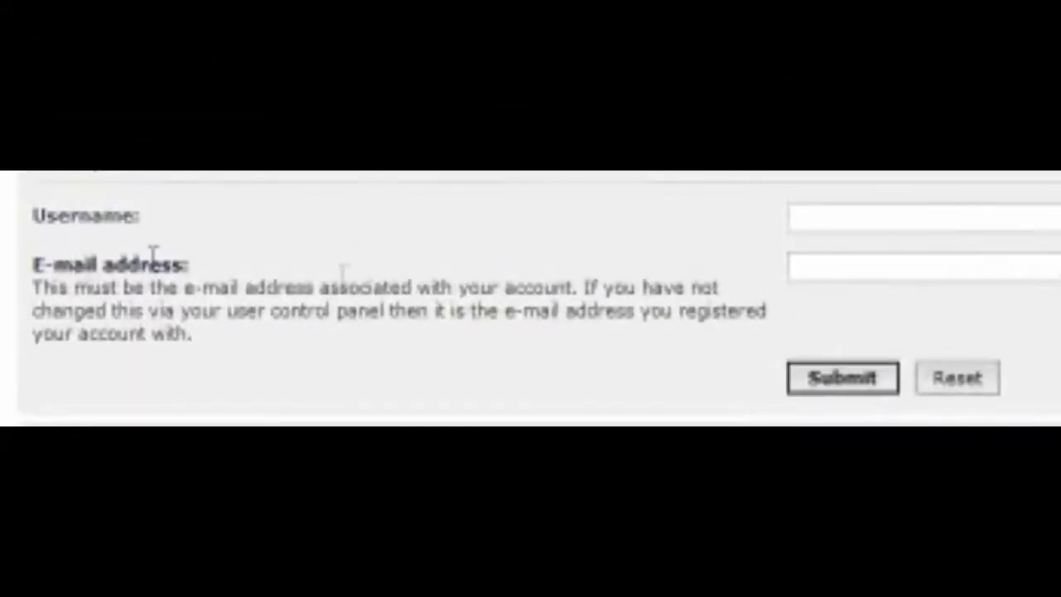